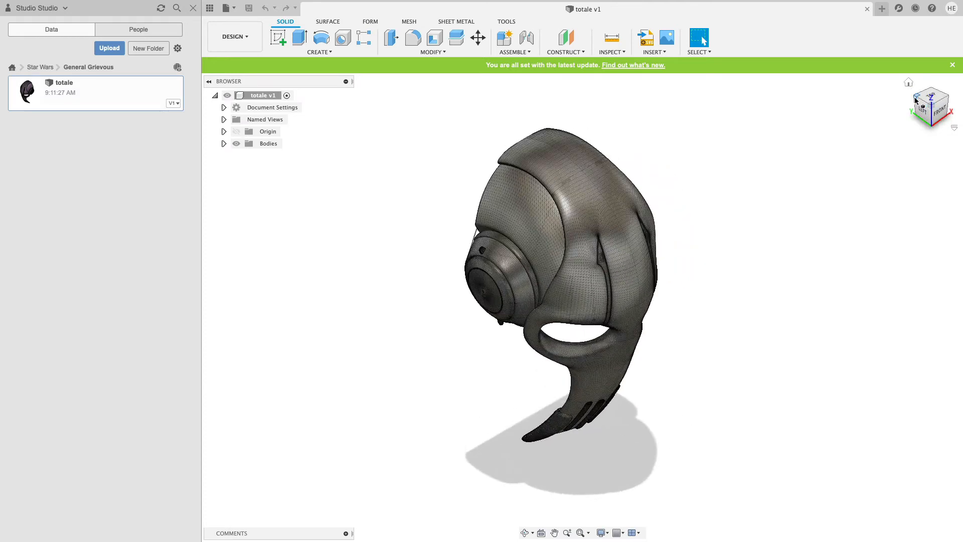
# - Examine the helmet mesh from the rear, front, underside and right side
pyautogui.click(915, 100)
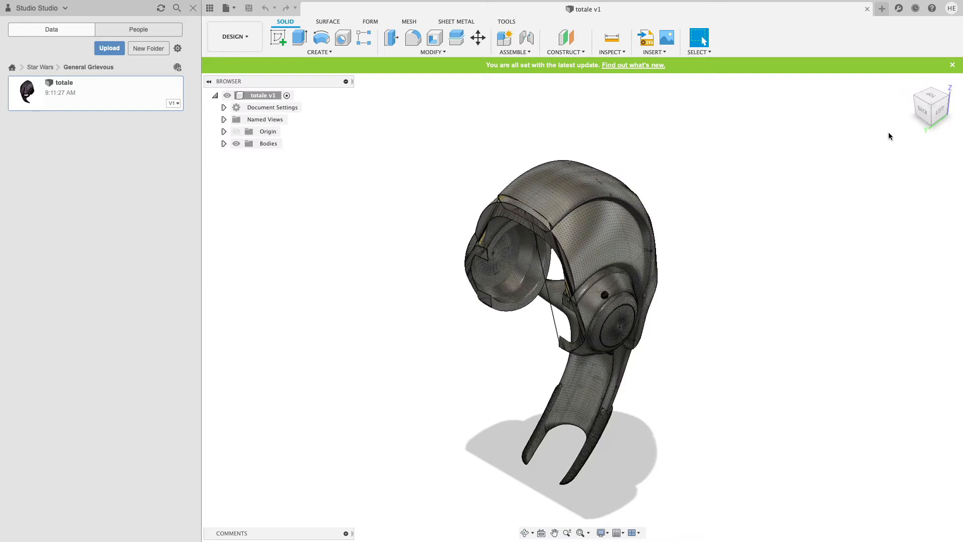
pyautogui.click(947, 100)
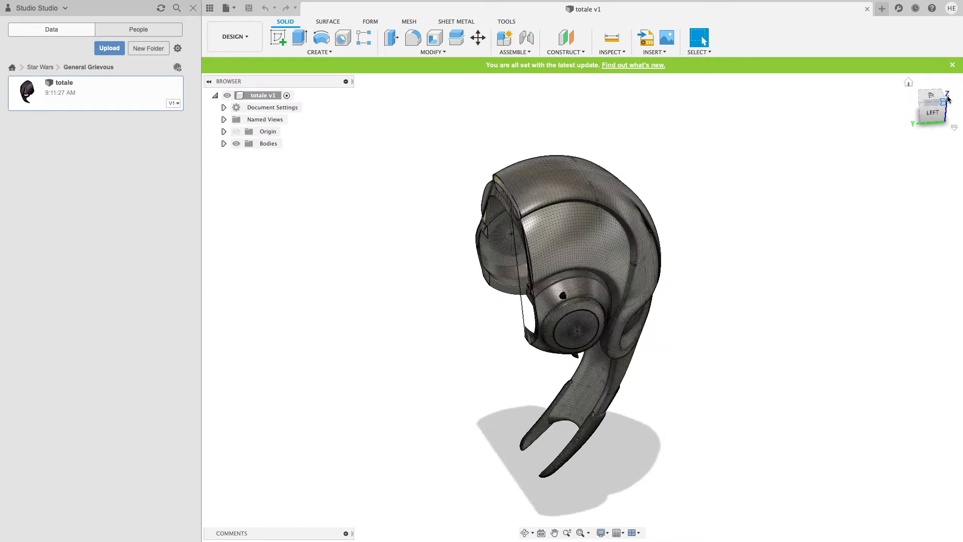
pyautogui.click(941, 109)
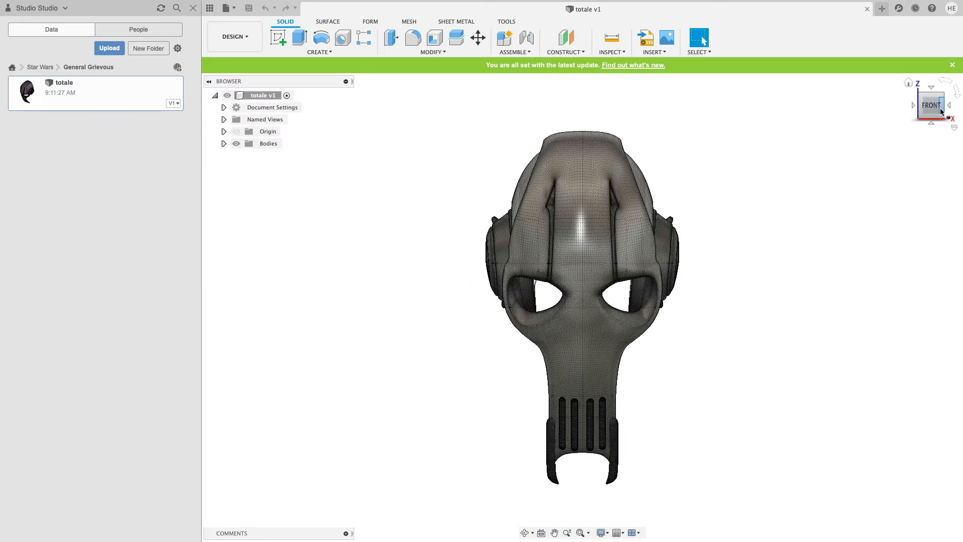
pyautogui.click(933, 125)
pyautogui.click(933, 124)
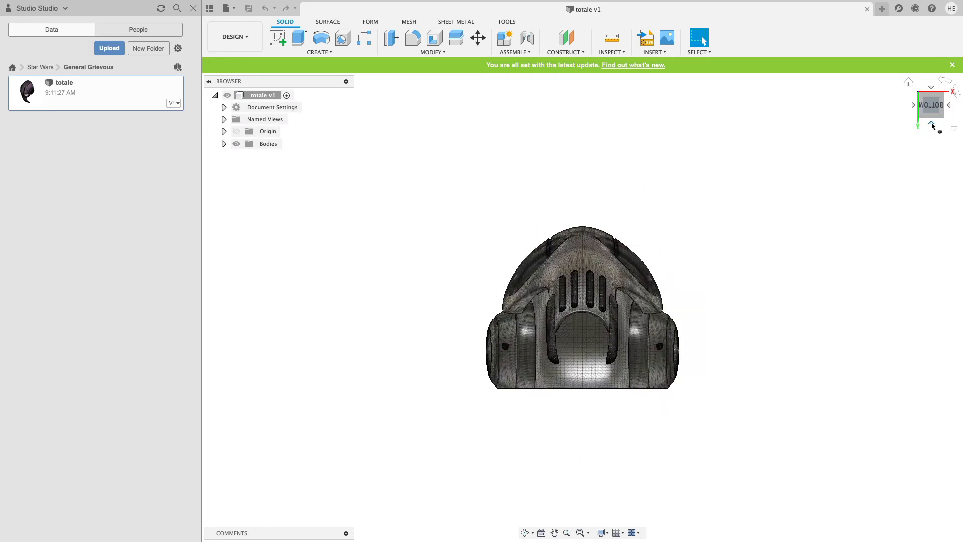
pyautogui.click(949, 106)
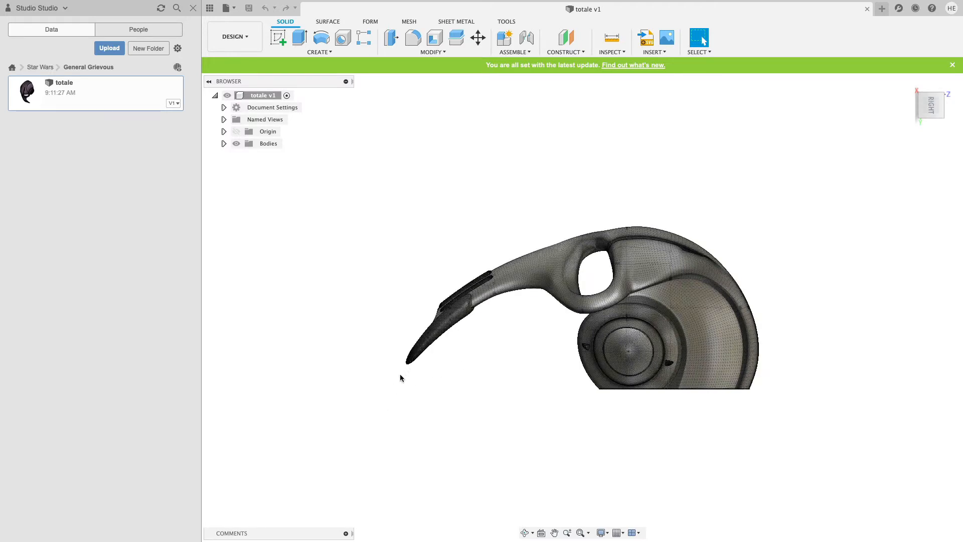
pyautogui.click(224, 144)
pyautogui.rightClick(285, 155)
pyautogui.click(301, 165)
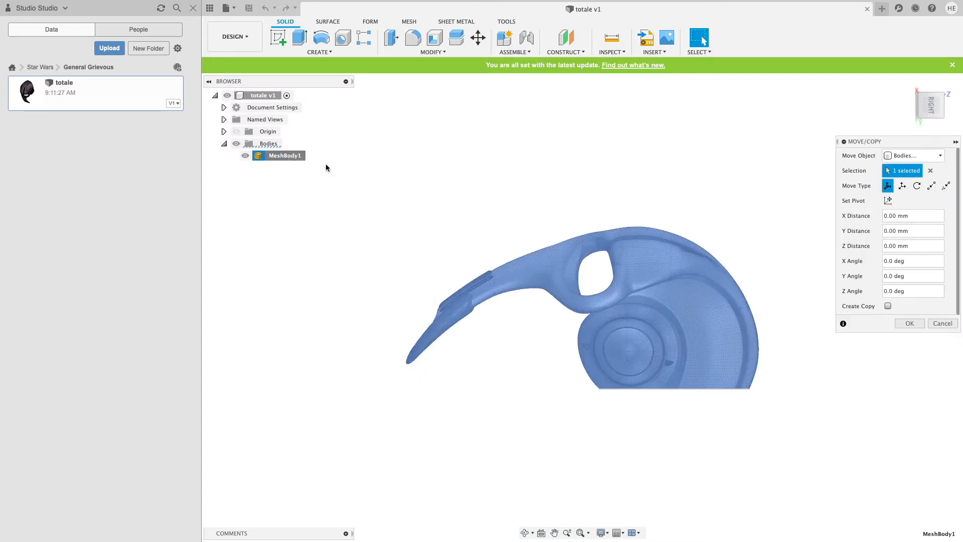
pyautogui.moveTo(635, 307); pyautogui.dragTo(634, 299)
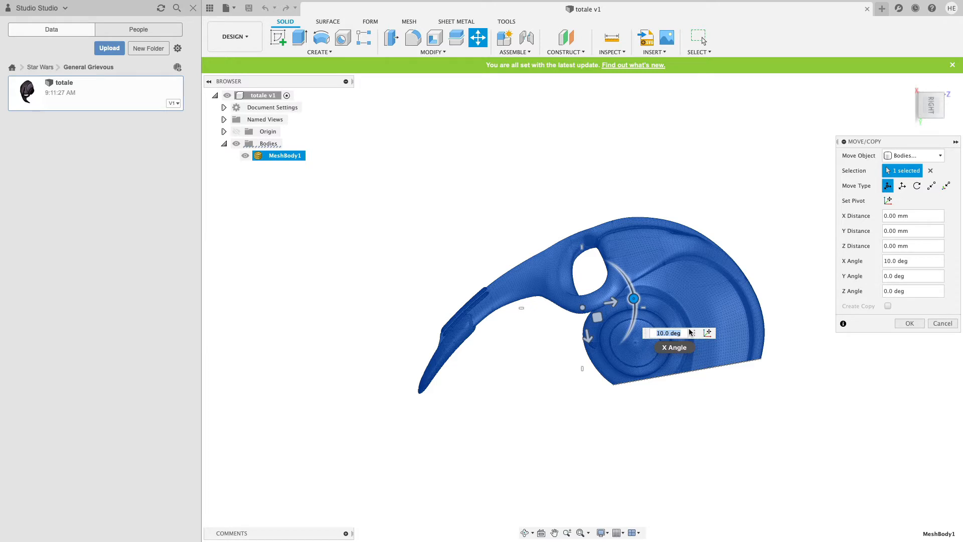
pyautogui.write('8')
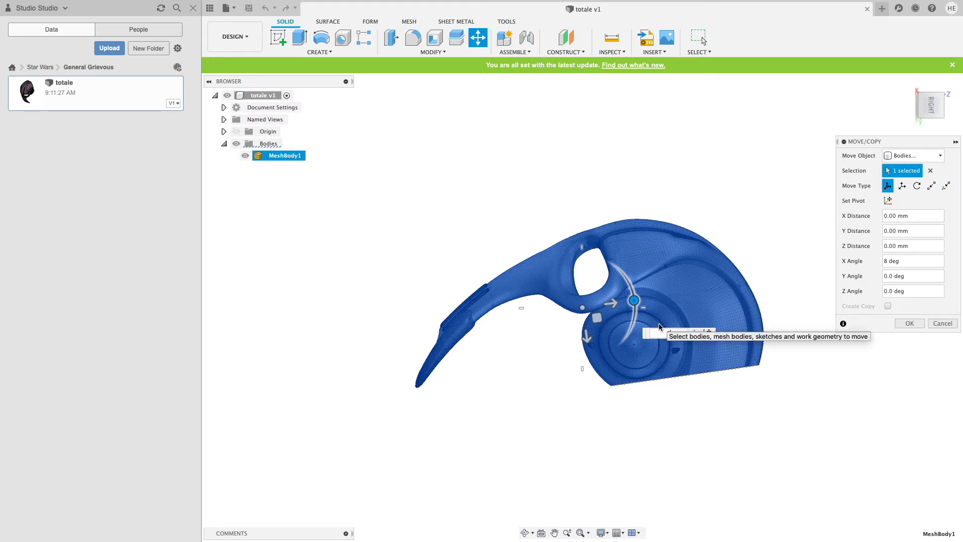
pyautogui.click(920, 96)
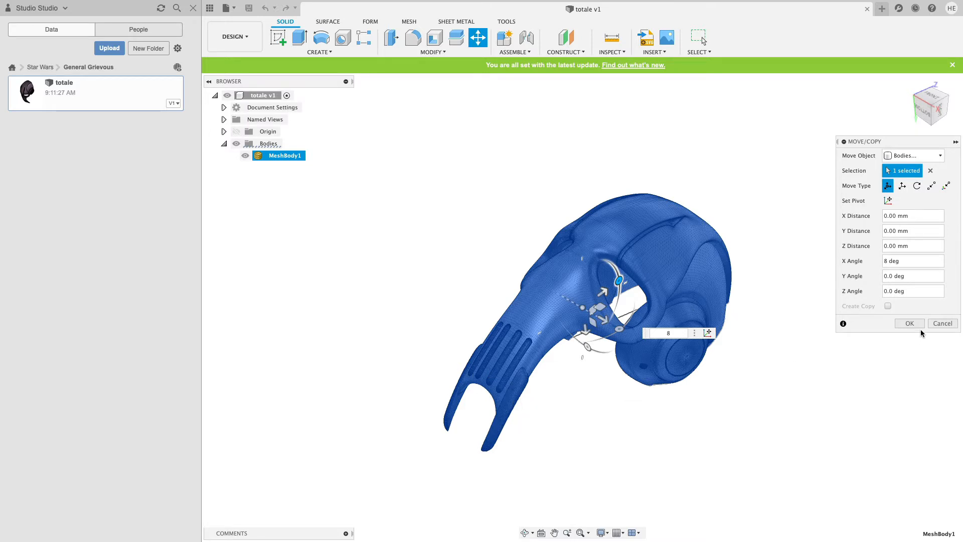
pyautogui.click(937, 324)
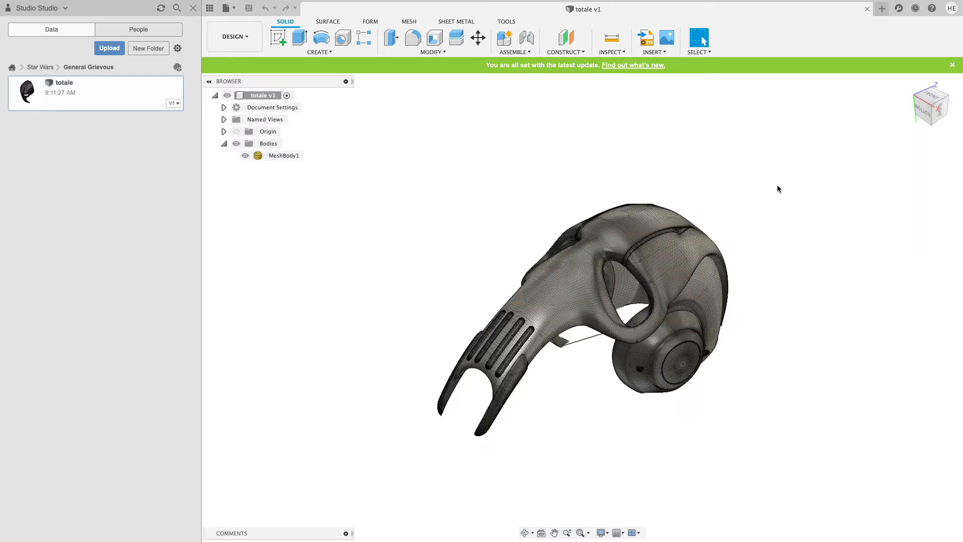
# - Show the origin and compare its location with the helmet mesh from the front
pyautogui.click(942, 106)
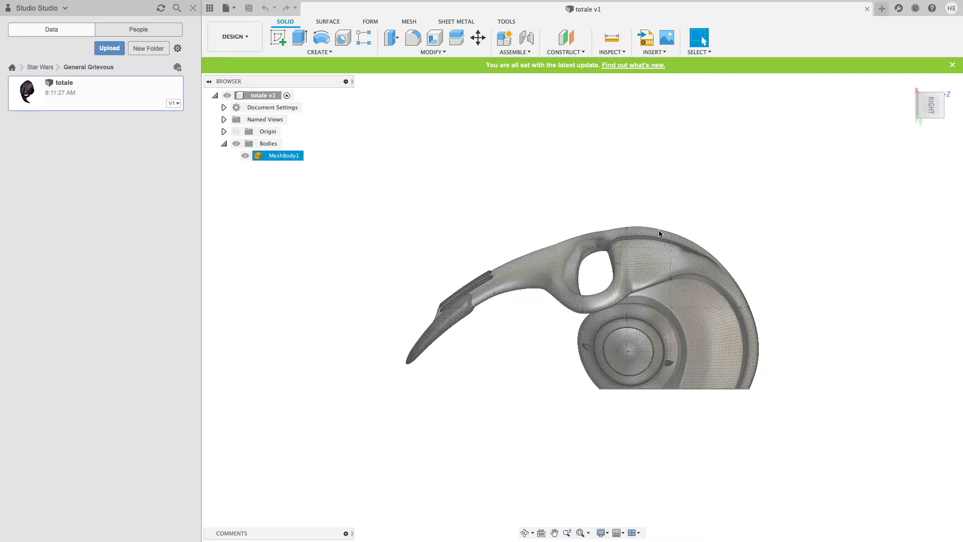
pyautogui.click(667, 253)
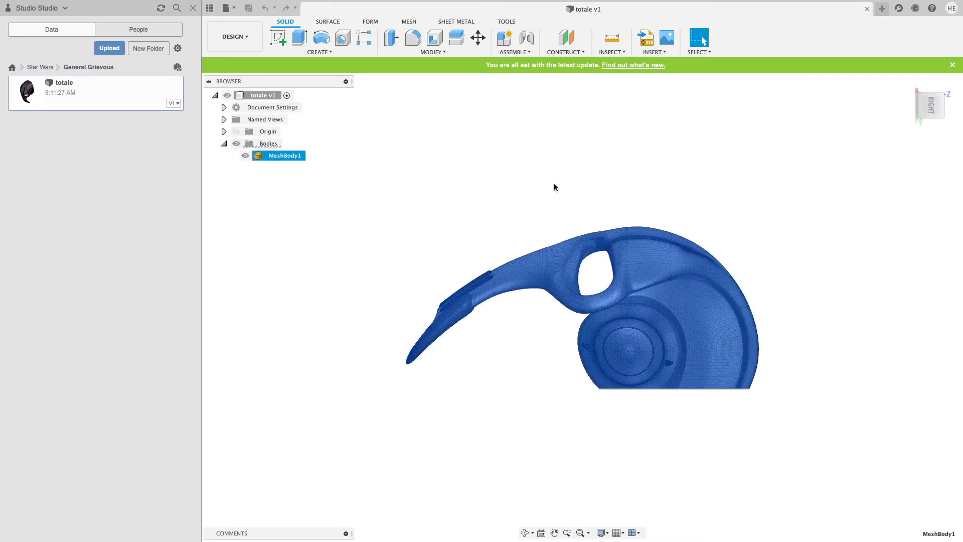
pyautogui.click(920, 97)
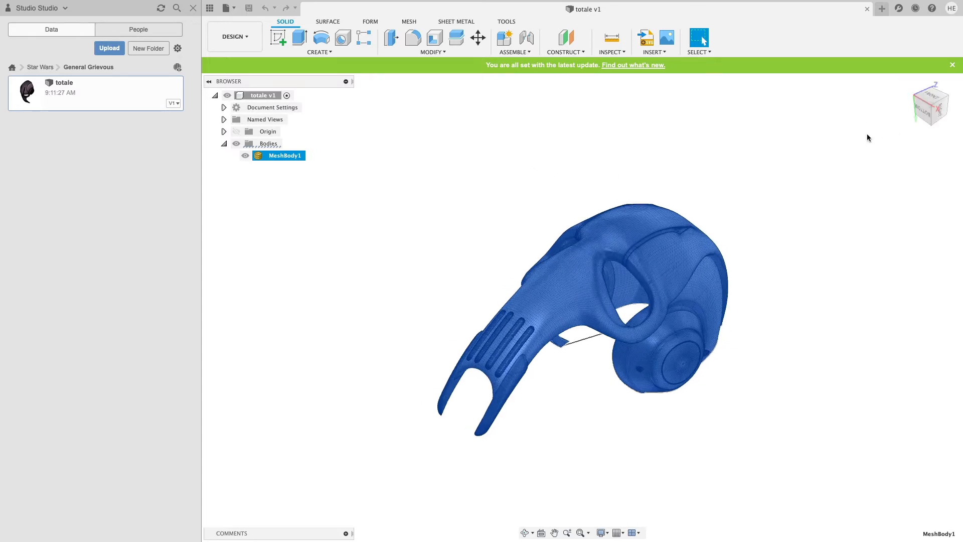
pyautogui.click(936, 103)
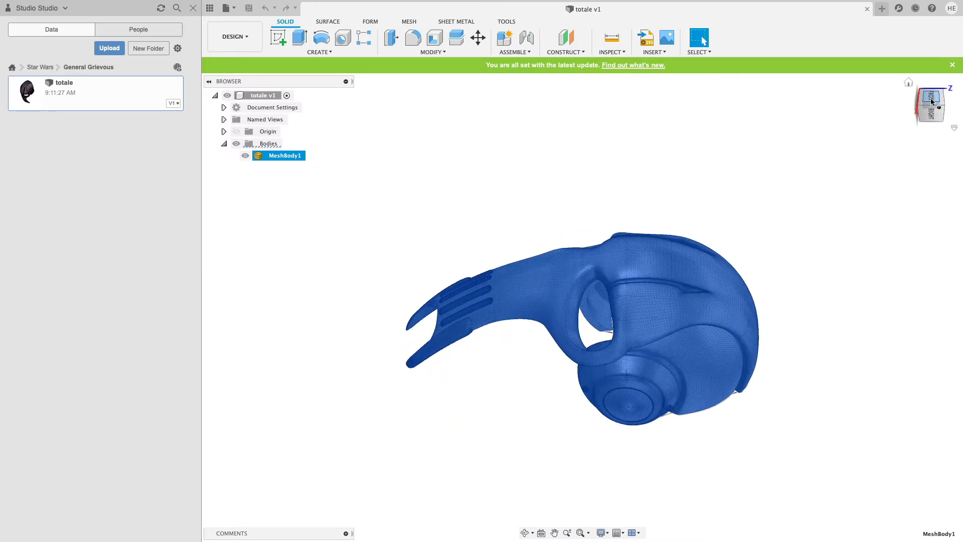
pyautogui.click(945, 85)
pyautogui.click(945, 85)
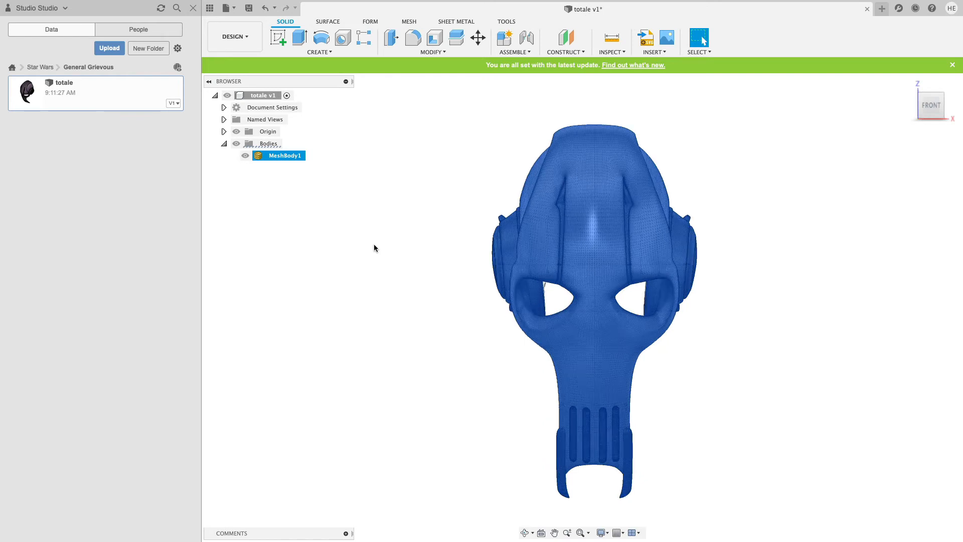
pyautogui.scroll(3, 374, 247)
pyautogui.scroll(-5, 375, 248)
pyautogui.scroll(-8, 374, 248)
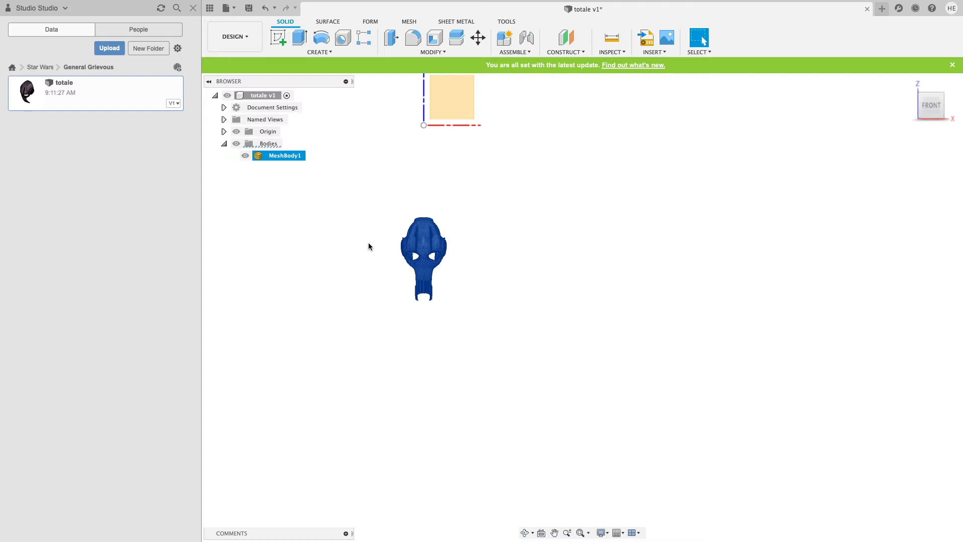
# - Move the helmet mesh body 3268 mm up along Z so its lower face area lines up with the origin's height
pyautogui.rightClick(281, 156)
pyautogui.click(296, 164)
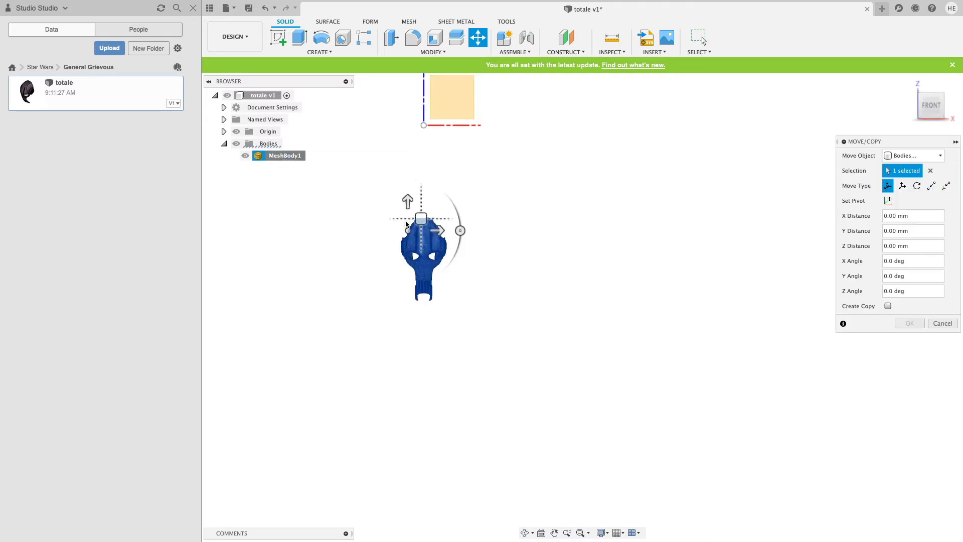
pyautogui.moveTo(408, 200); pyautogui.dragTo(408, 79)
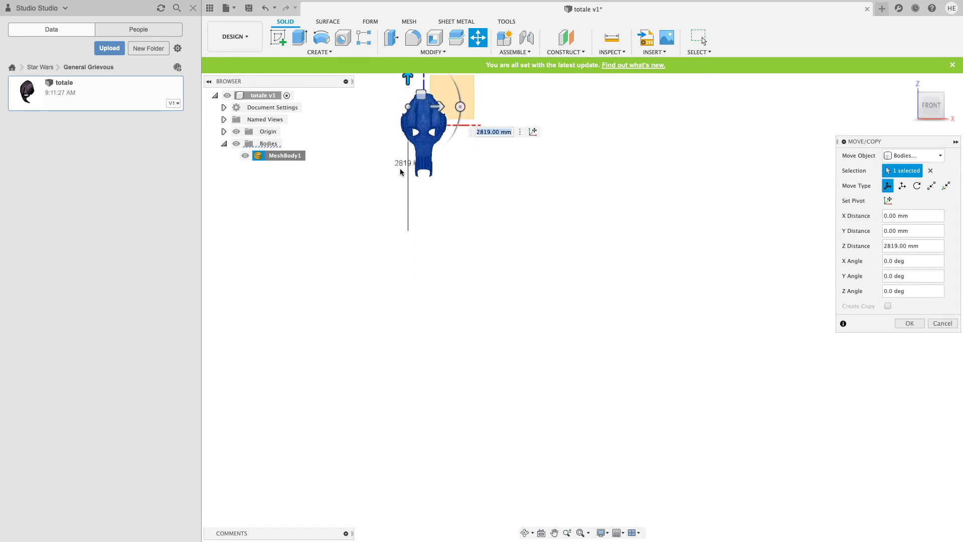
pyautogui.scroll(-2, 411, 163)
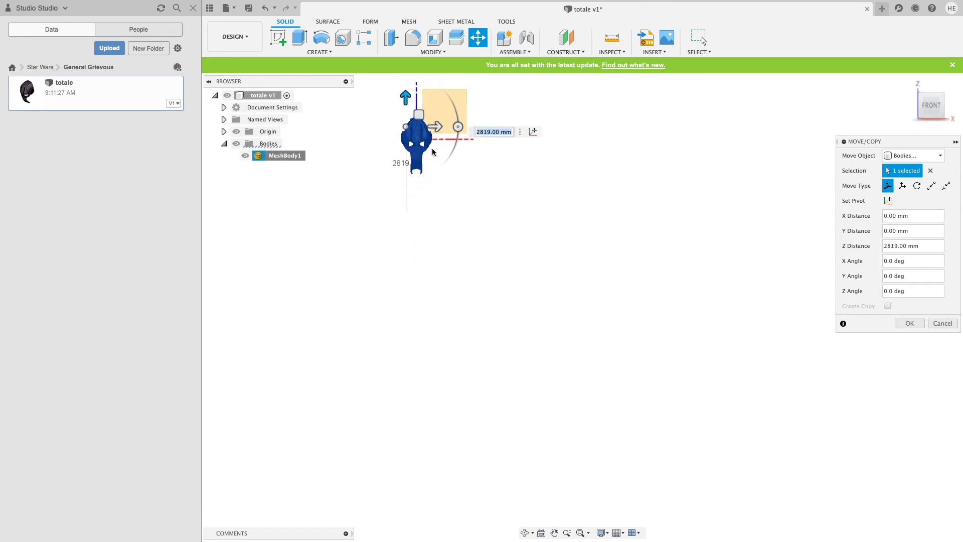
pyautogui.moveTo(405, 98); pyautogui.dragTo(404, 84)
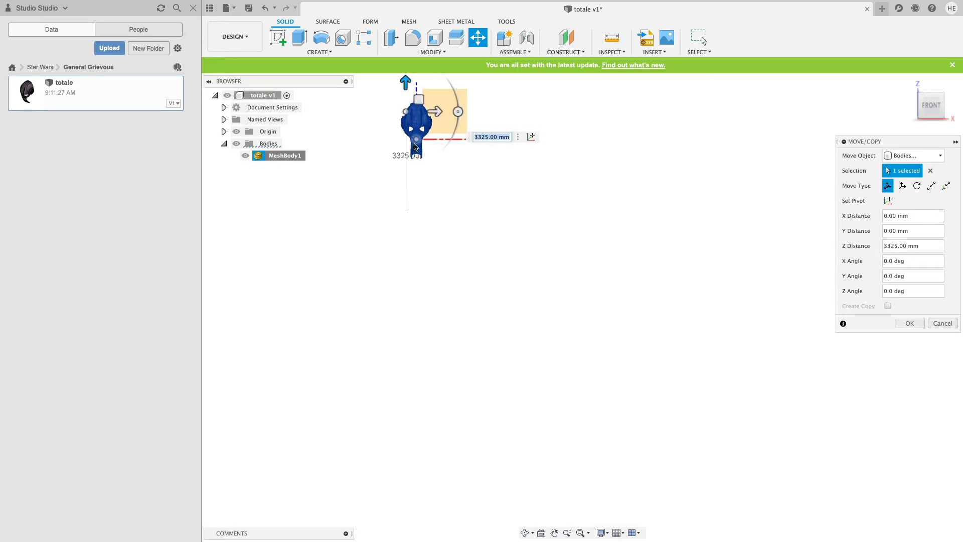
pyautogui.moveTo(410, 122); pyautogui.dragTo(511, 255, button='middle')
pyautogui.scroll(5, 498, 249)
pyautogui.scroll(5, 495, 249)
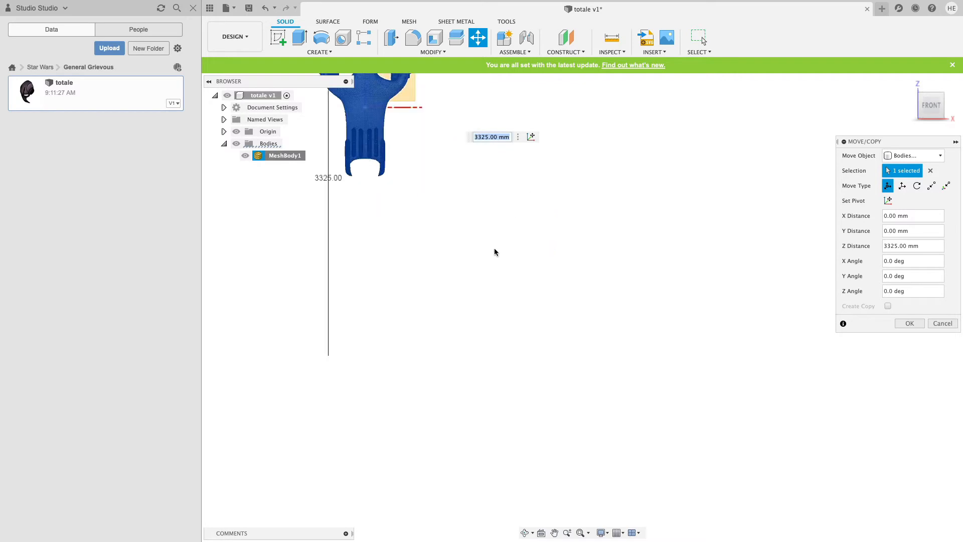
pyautogui.scroll(5, 495, 250)
pyautogui.hscroll(-5, 495, 249)
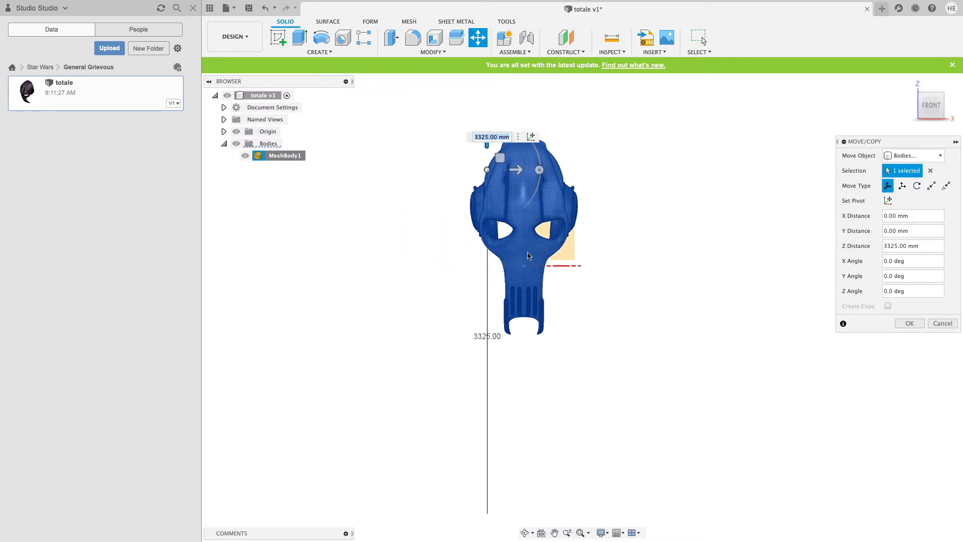
pyautogui.scroll(8, 526, 256)
pyautogui.scroll(-5, 528, 256)
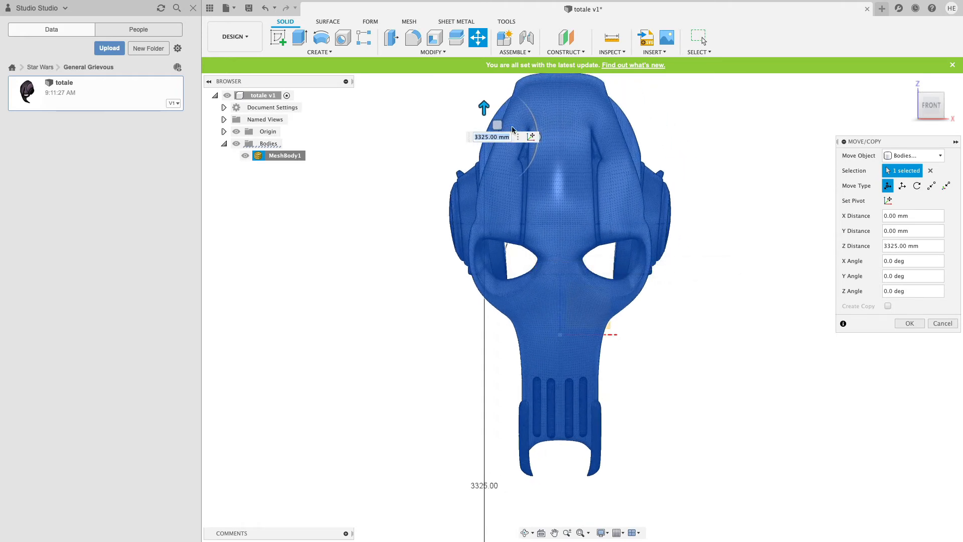
pyautogui.moveTo(484, 106); pyautogui.dragTo(484, 117)
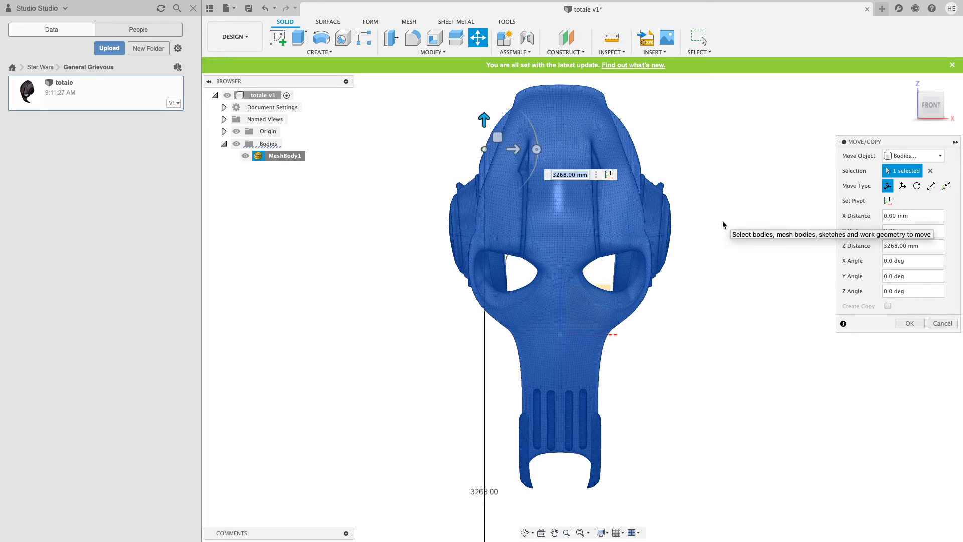
# - Move the helmet mesh body 3453 mm along Y so its front lies near the origin, and apply the move
pyautogui.click(943, 97)
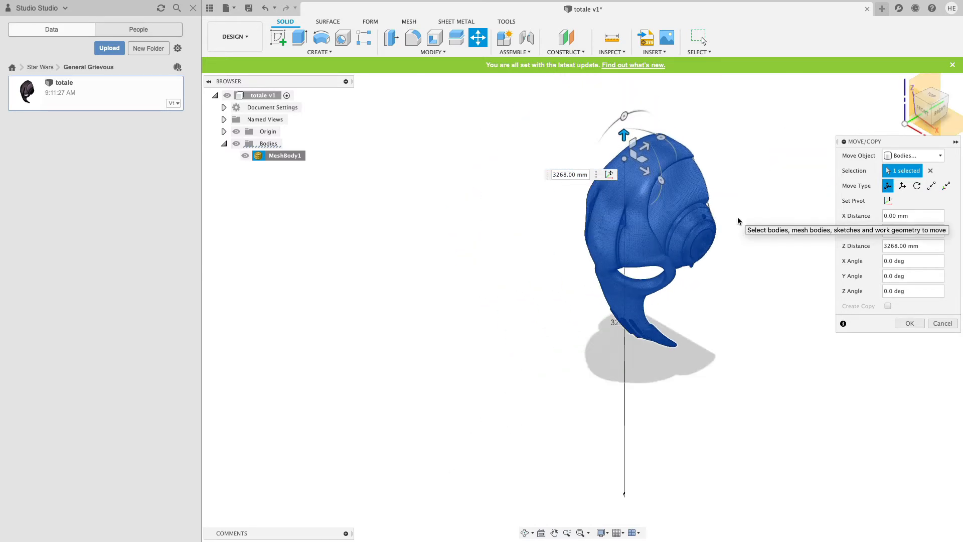
pyautogui.moveTo(663, 157); pyautogui.dragTo(906, 112)
pyautogui.hscroll(9, 747, 175)
pyautogui.scroll(4, 747, 176)
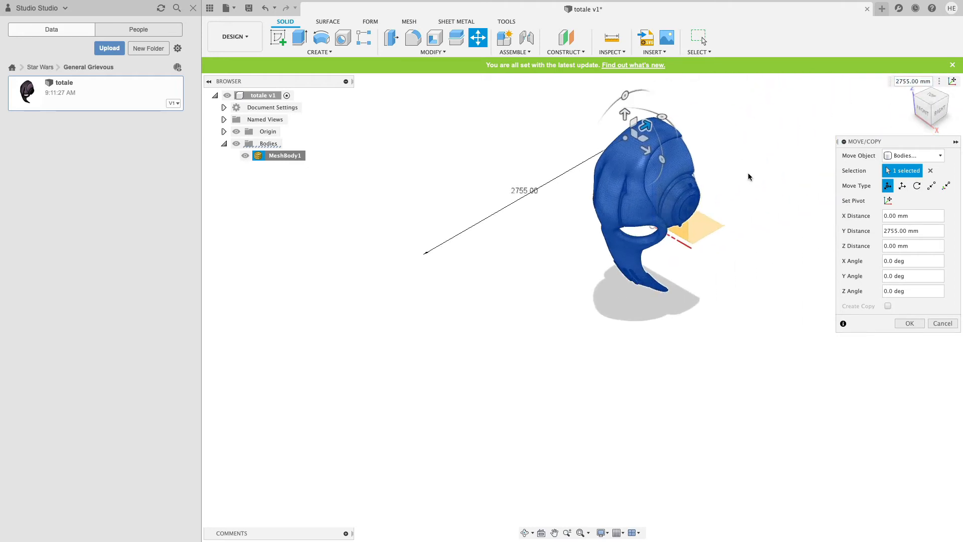
pyautogui.click(940, 111)
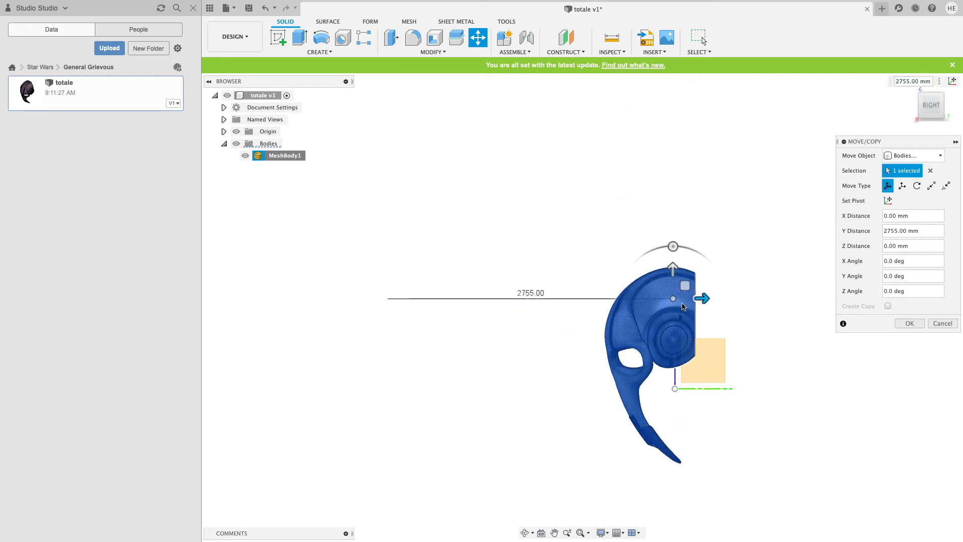
pyautogui.moveTo(703, 298); pyautogui.dragTo(775, 299)
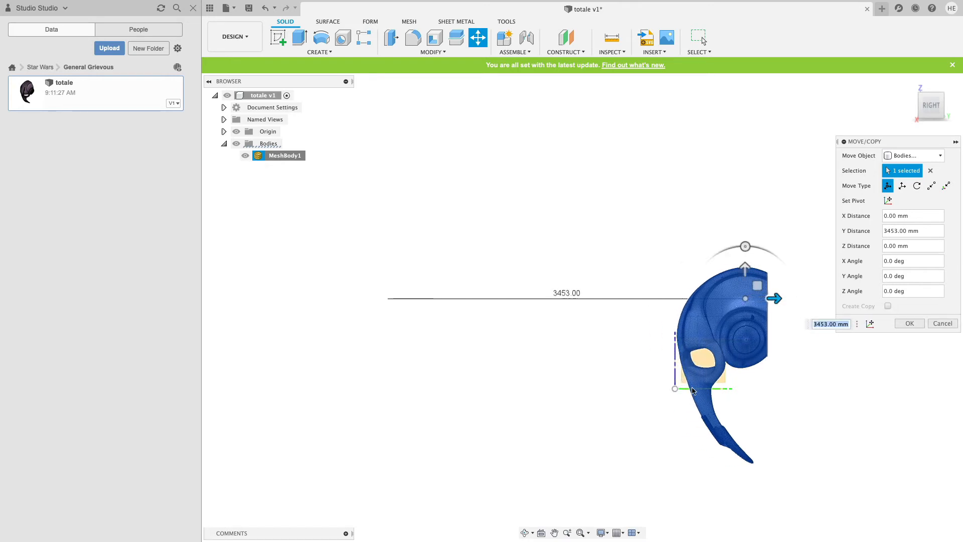
pyautogui.click(921, 99)
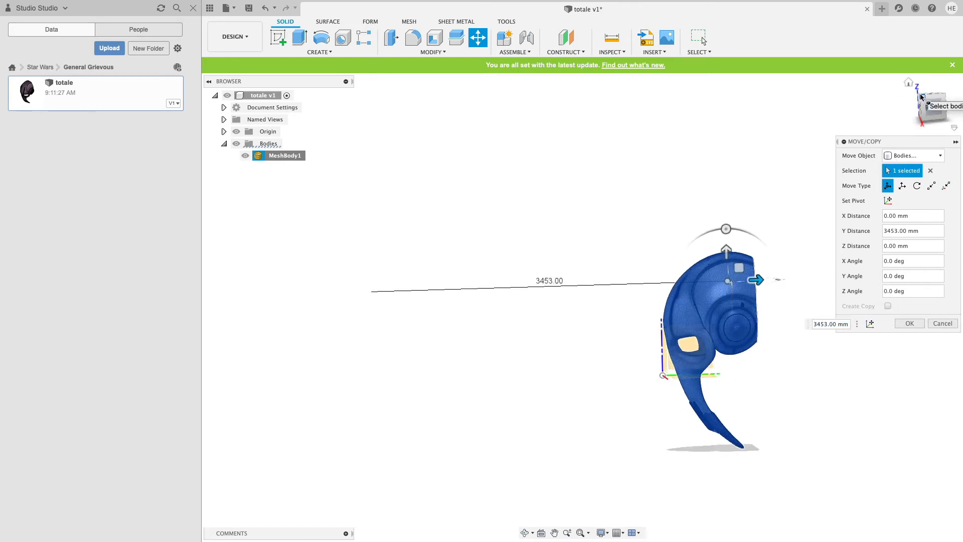
pyautogui.click(914, 98)
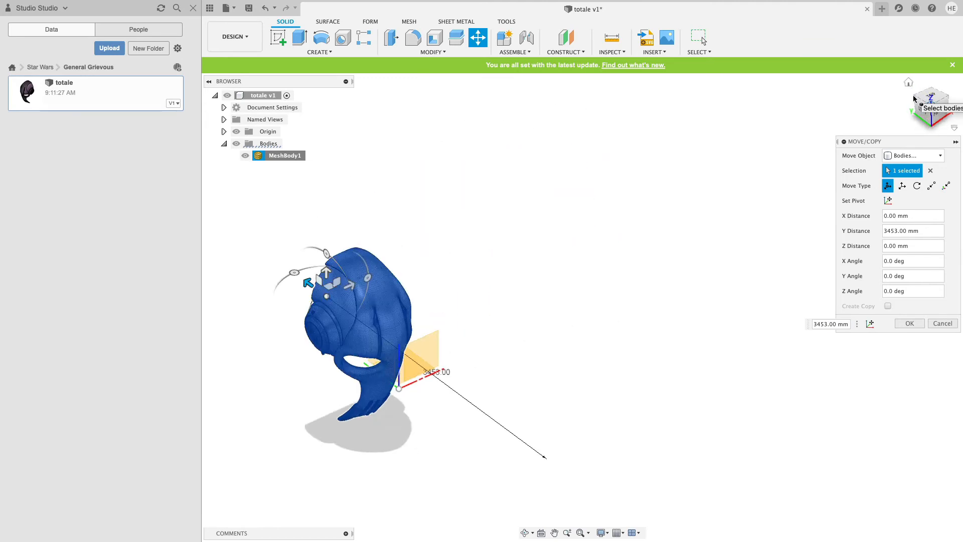
pyautogui.click(915, 100)
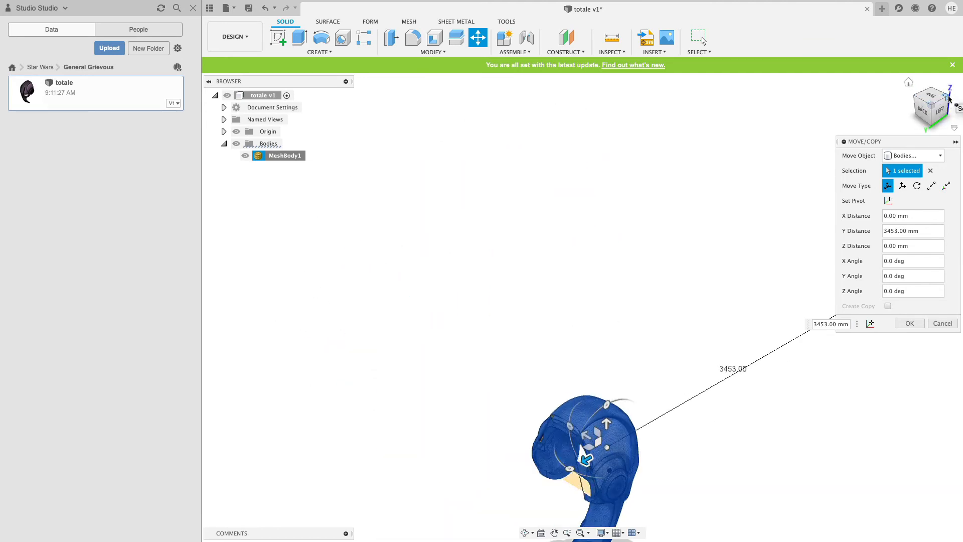
pyautogui.click(948, 98)
pyautogui.click(940, 111)
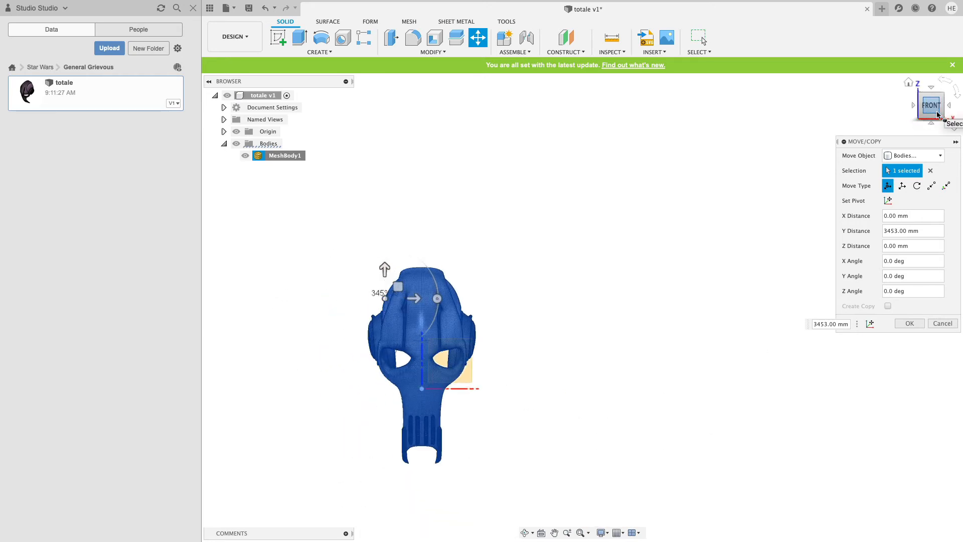
pyautogui.click(909, 323)
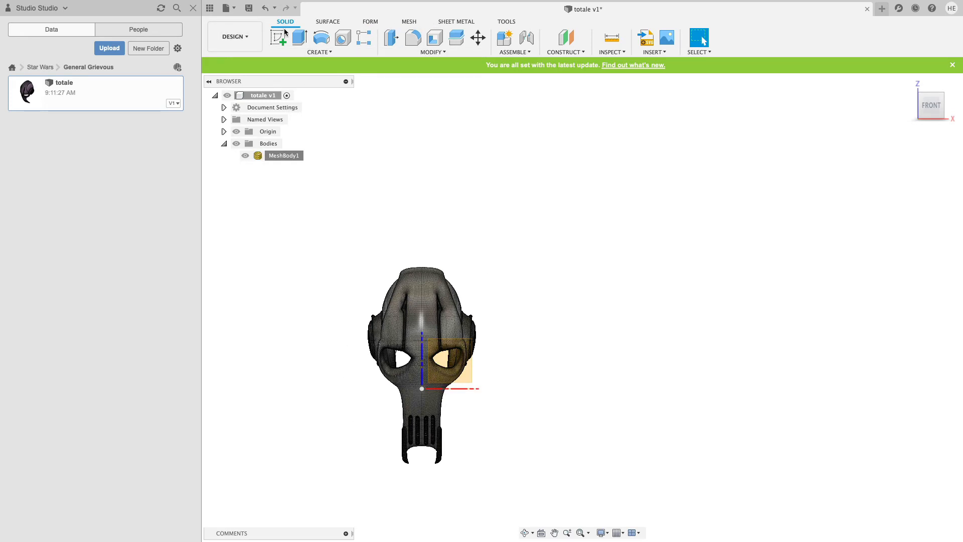
# - Set up a mesh Plane Cut on the helmet mesh body, using the horizontal XY origin plane as the cutting plane
pyautogui.click(410, 23)
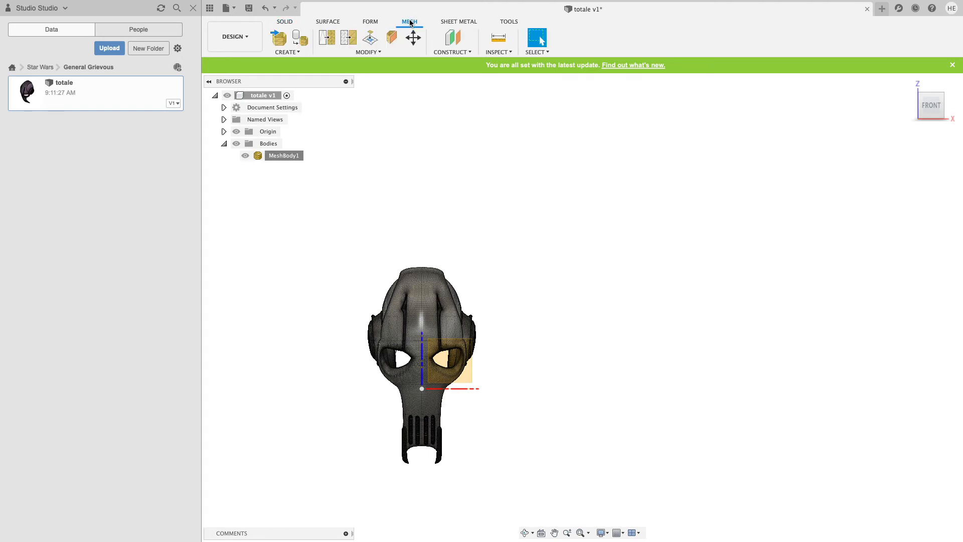
pyautogui.click(366, 52)
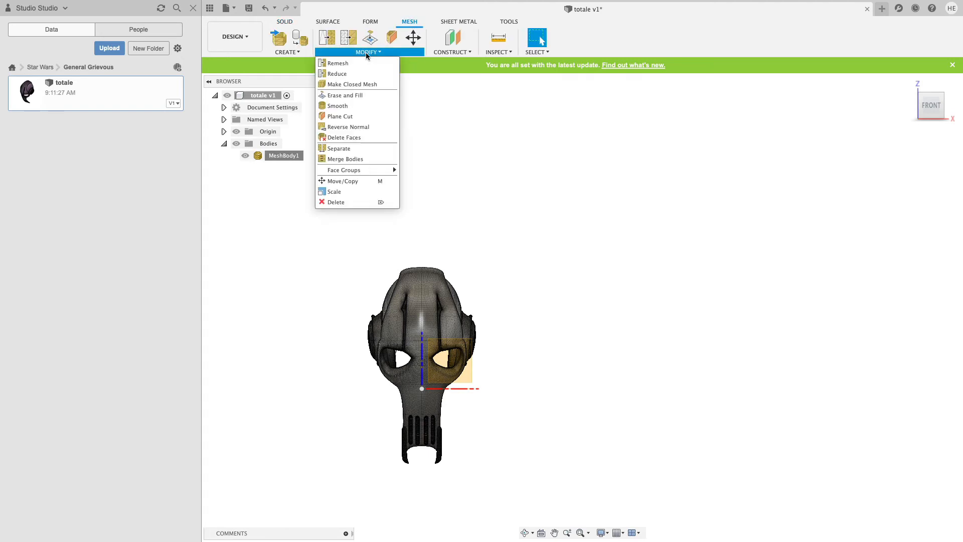
pyautogui.click(331, 117)
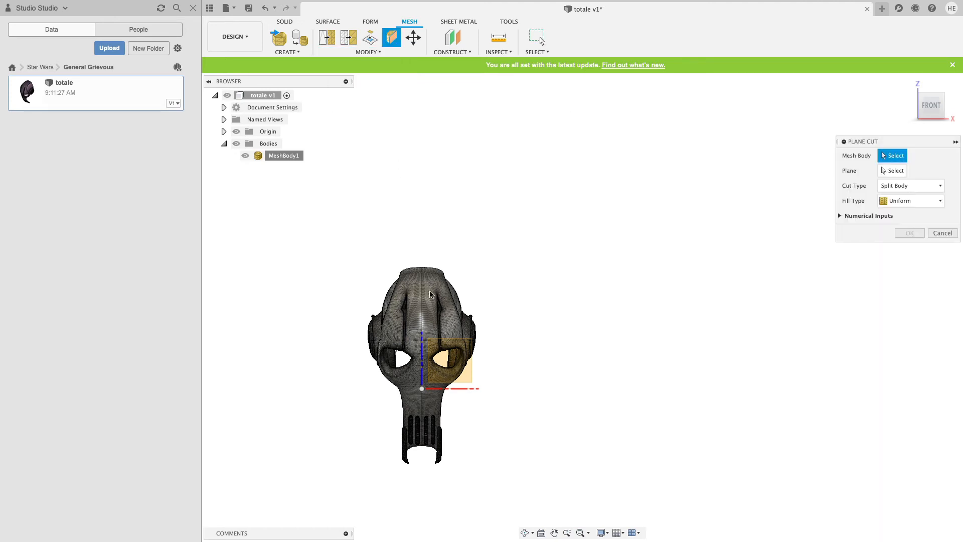
pyautogui.click(427, 312)
pyautogui.scroll(5, 430, 381)
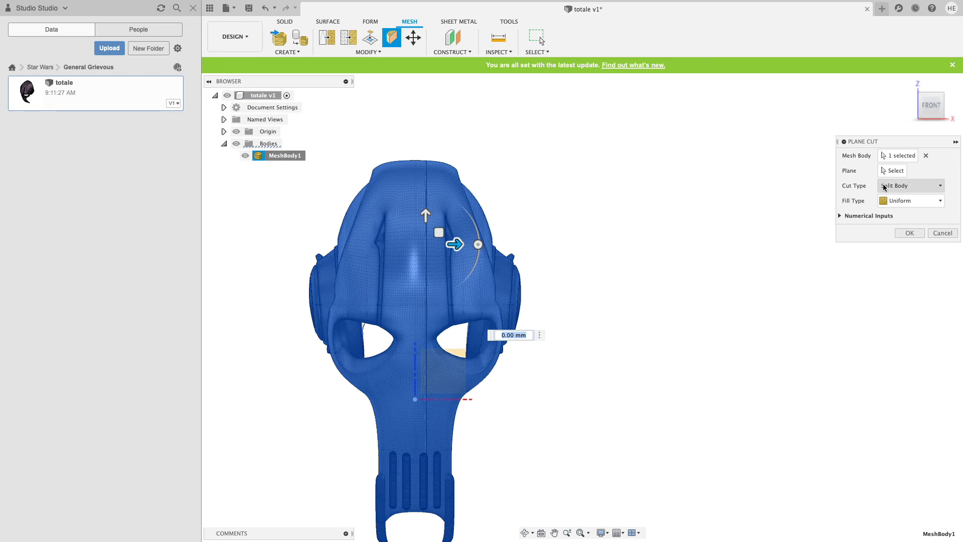
pyautogui.moveTo(901, 142); pyautogui.dragTo(647, 287)
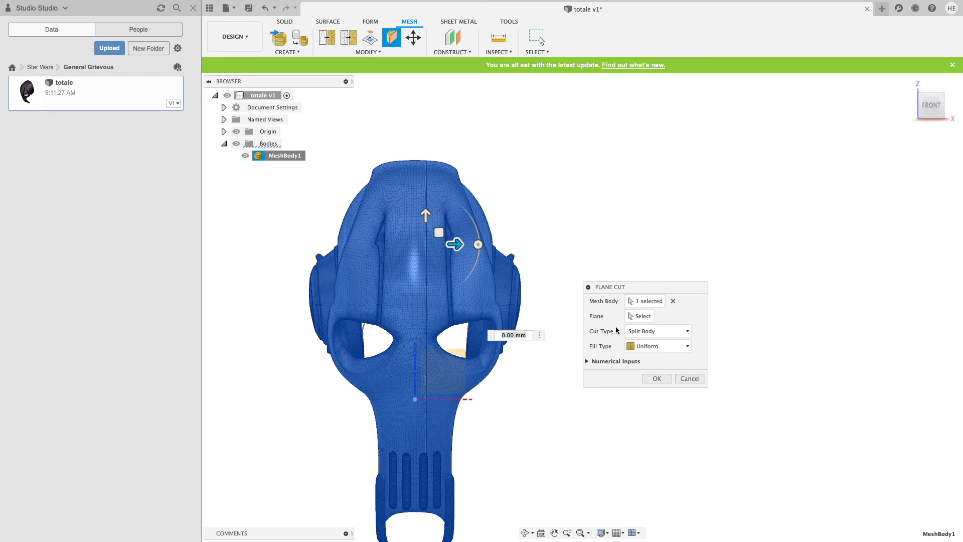
pyautogui.click(644, 317)
pyautogui.click(466, 400)
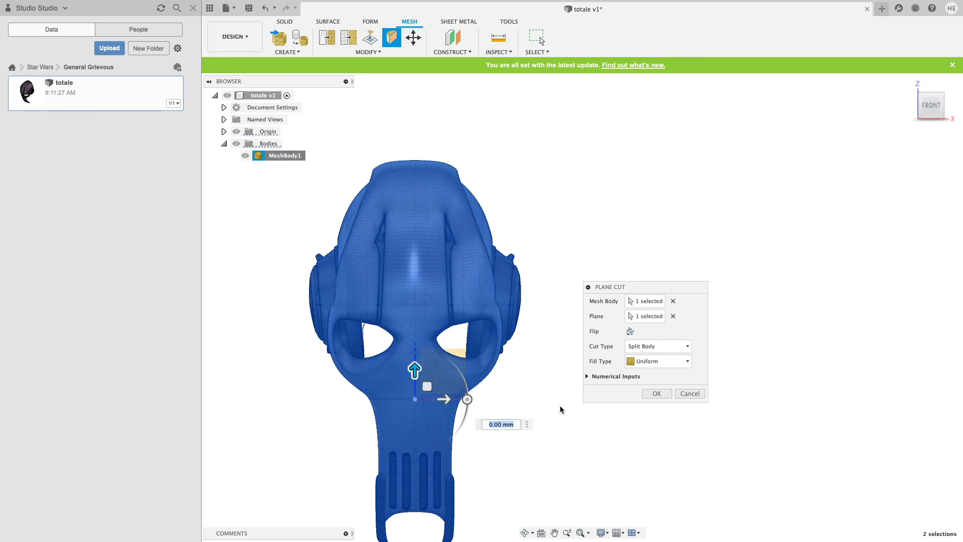
# - Preview the Trim cut type, return to Split Body with Uniform fill, and apply the plane cut to the helmet
pyautogui.click(688, 346)
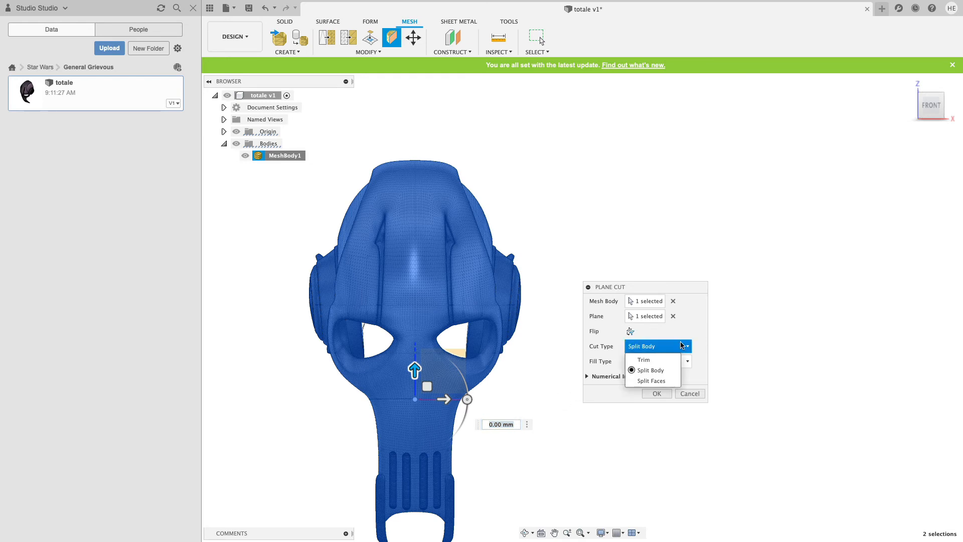
pyautogui.click(652, 359)
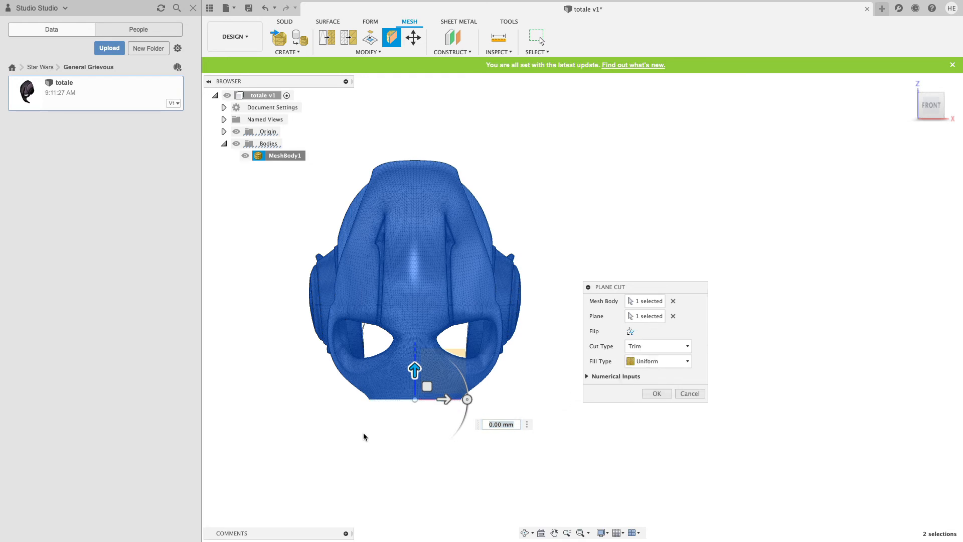
pyautogui.click(689, 346)
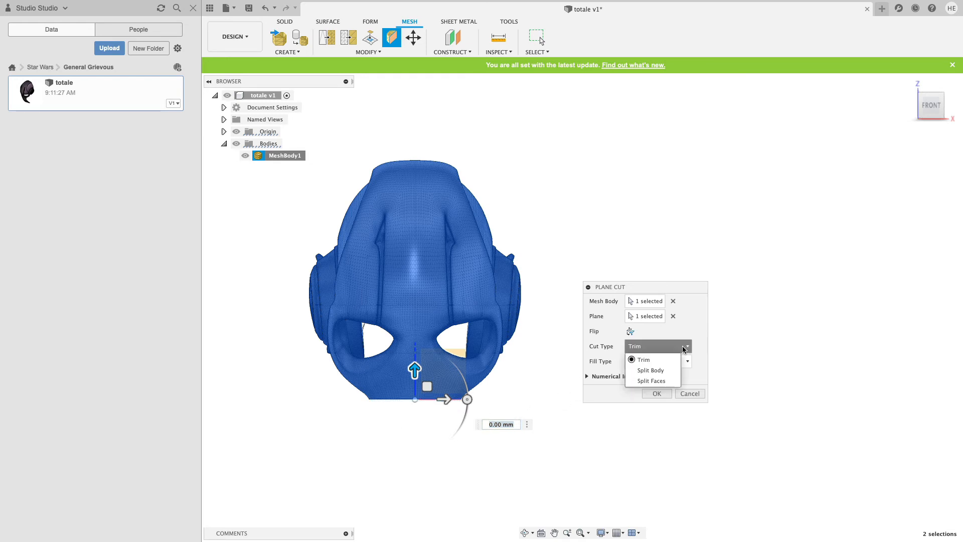
pyautogui.click(667, 369)
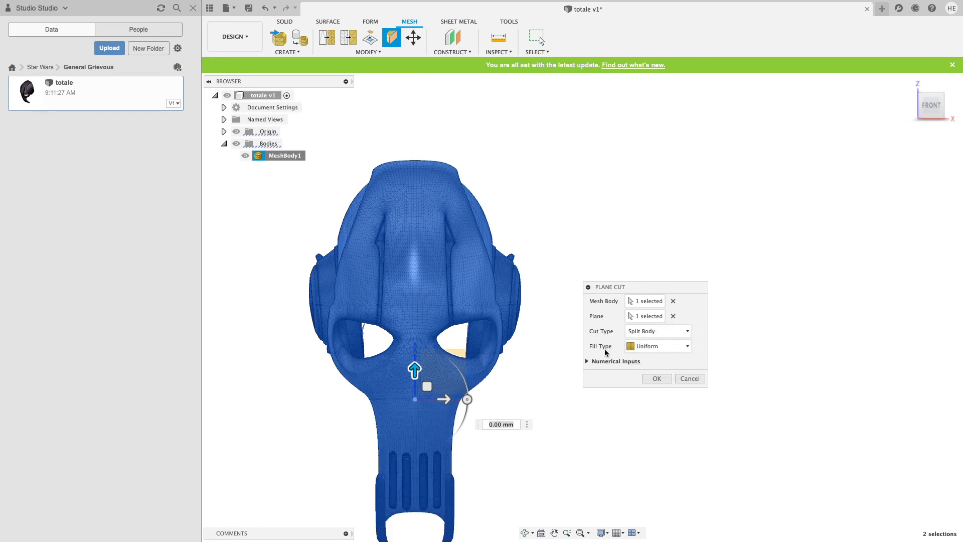
pyautogui.click(654, 378)
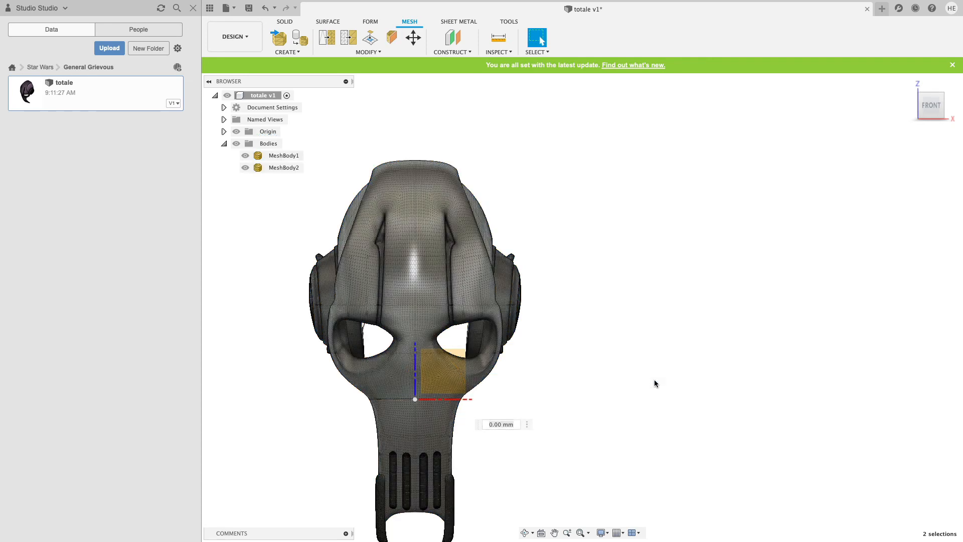
# - Isolate the upper and lower helmet pieces in turn to inspect their cut faces, and show the upper piece again
pyautogui.click(245, 168)
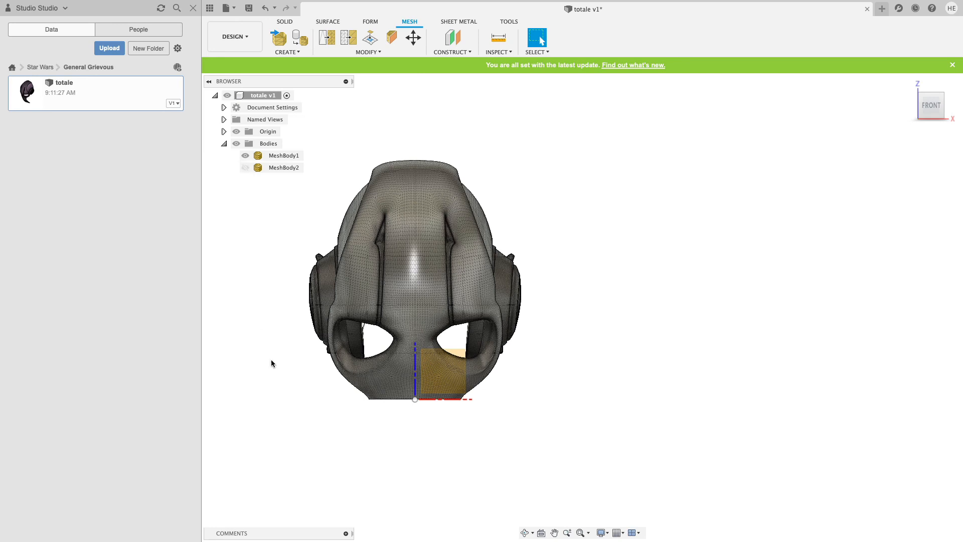
pyautogui.click(919, 119)
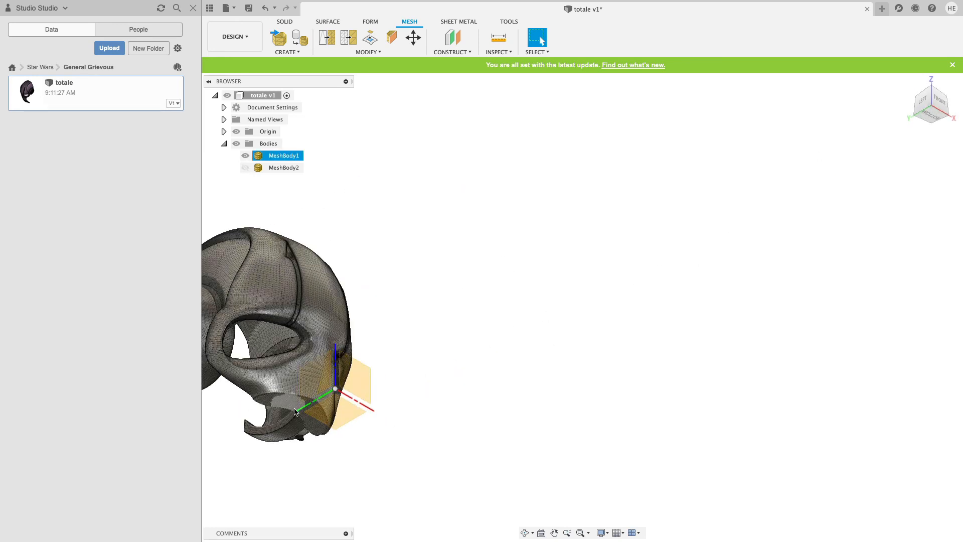
pyautogui.click(245, 156)
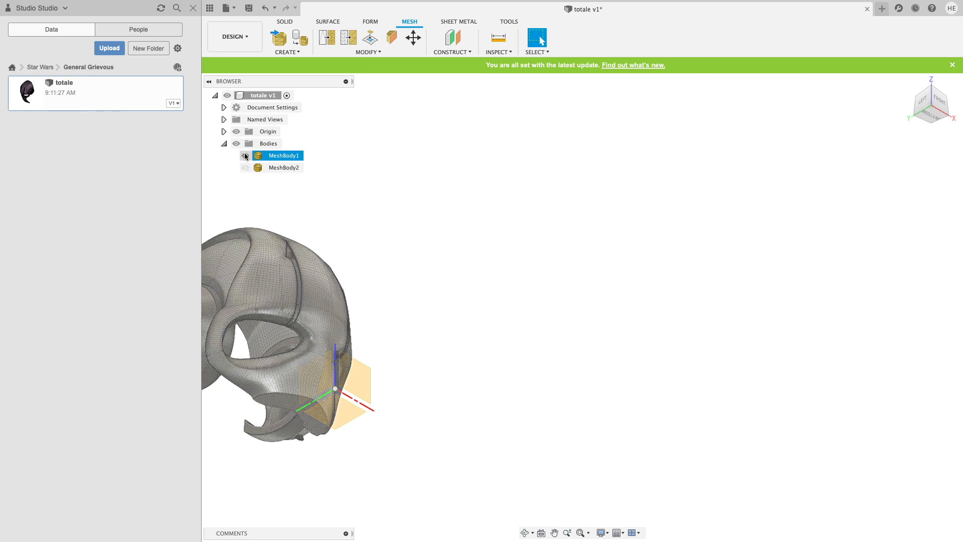
pyautogui.click(245, 167)
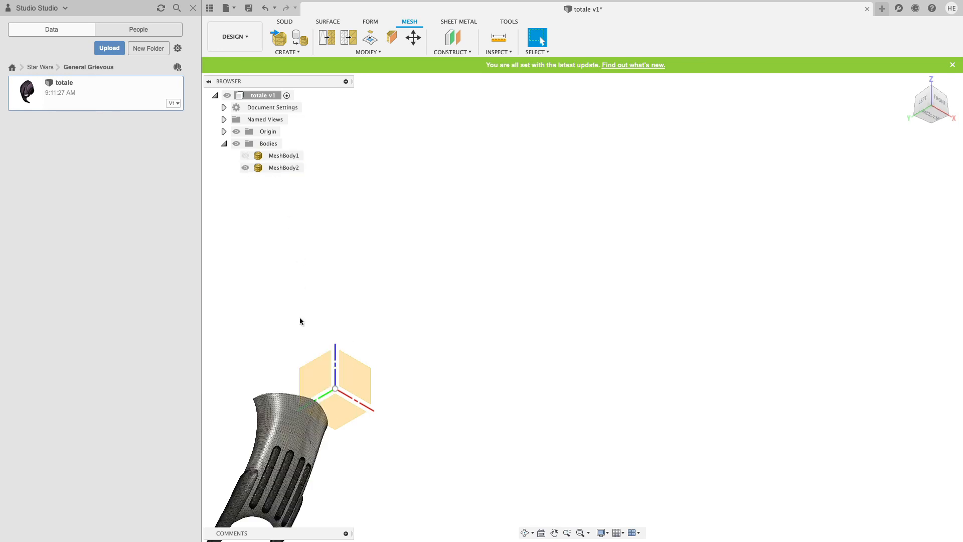
pyautogui.click(932, 90)
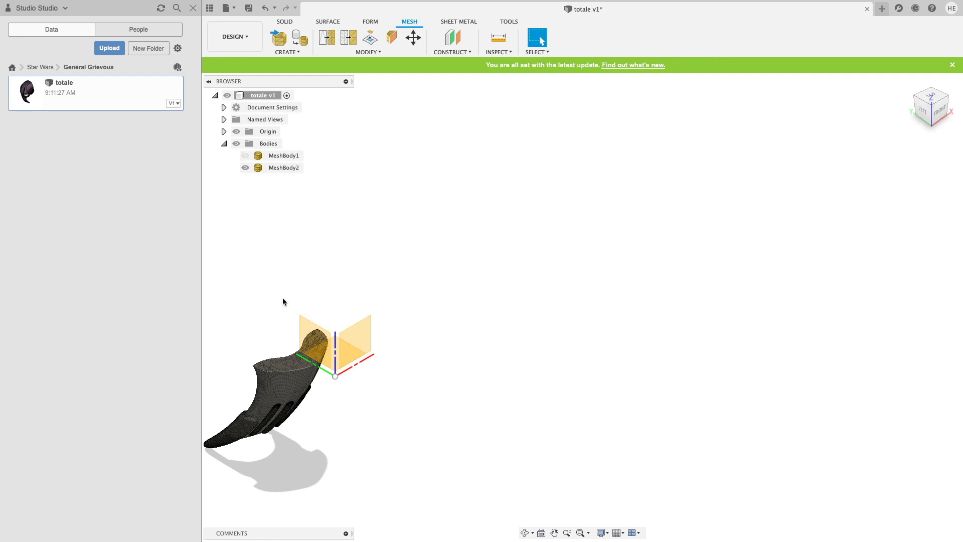
pyautogui.hscroll(-10, 284, 298)
pyautogui.click(246, 155)
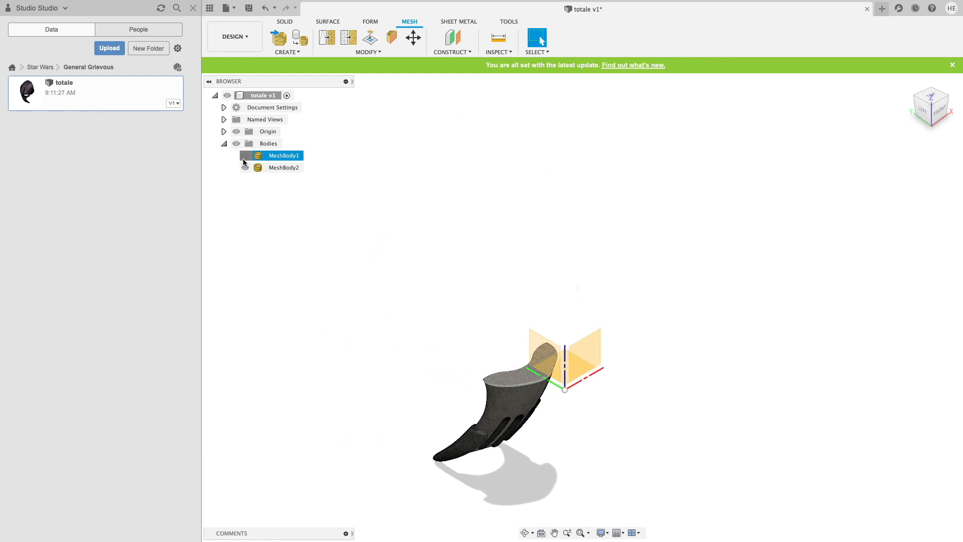